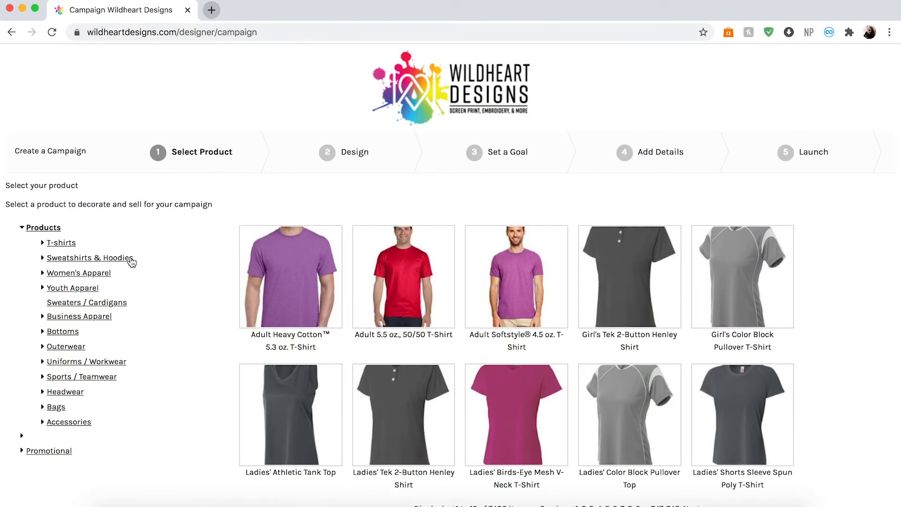
Step: Browse the product catalogue's Sweatshirts & Hoodies, Sweaters / Cardigans, Bags and Hoodies categories
left_click(131, 261)
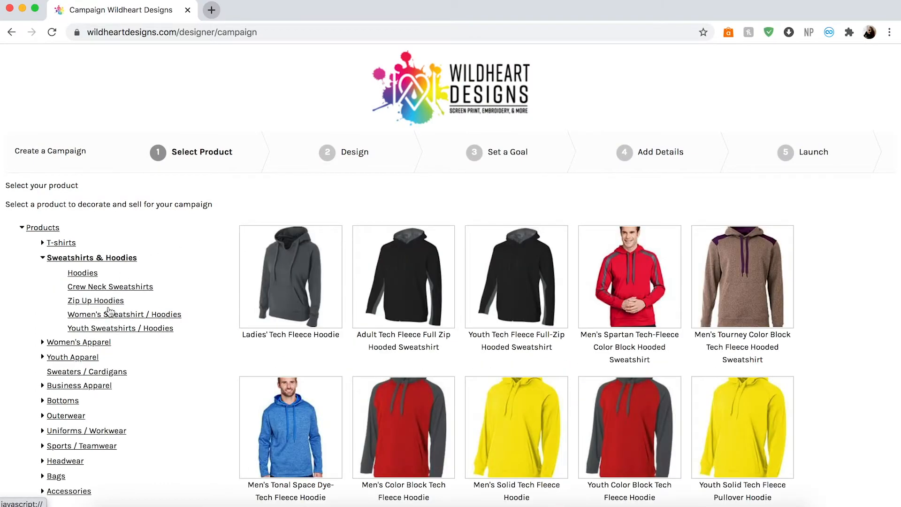
left_click(88, 372)
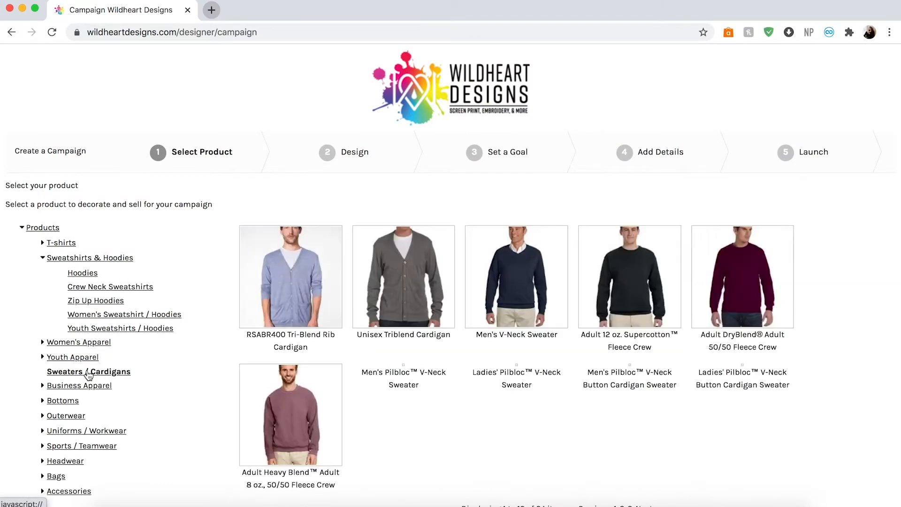
scroll(89, 375, "down", 2)
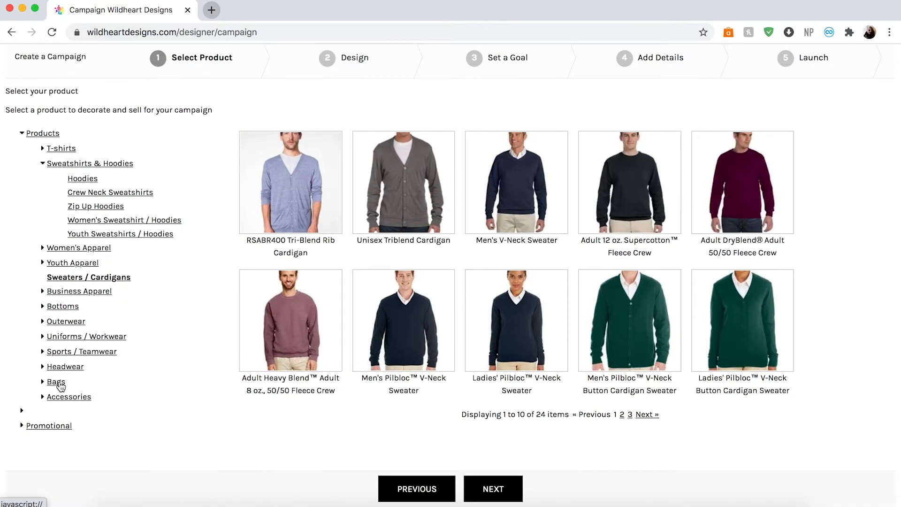
left_click(58, 384)
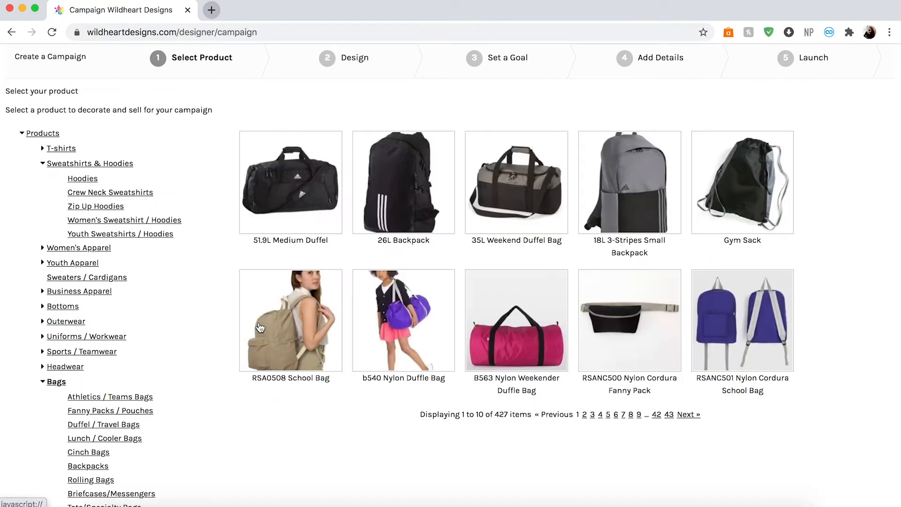
scroll(259, 327, "up", 3)
scroll(260, 327, "up", 1)
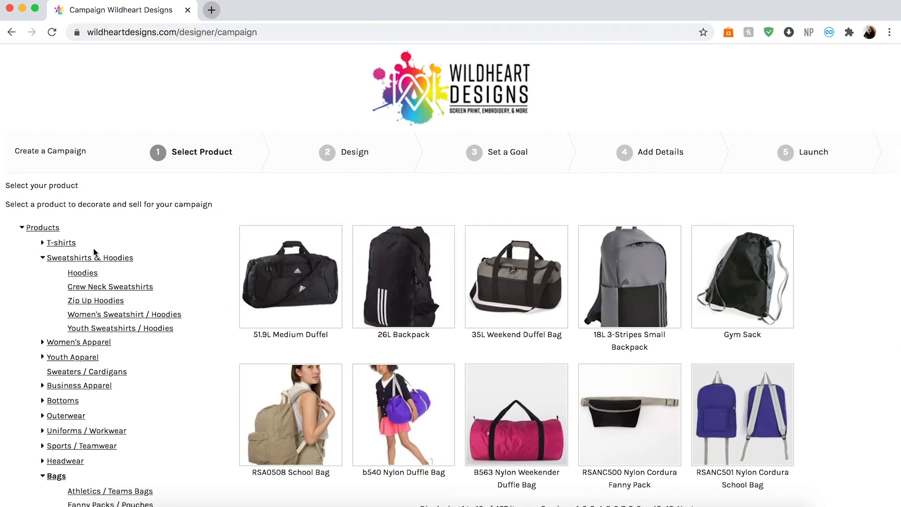
left_click(82, 272)
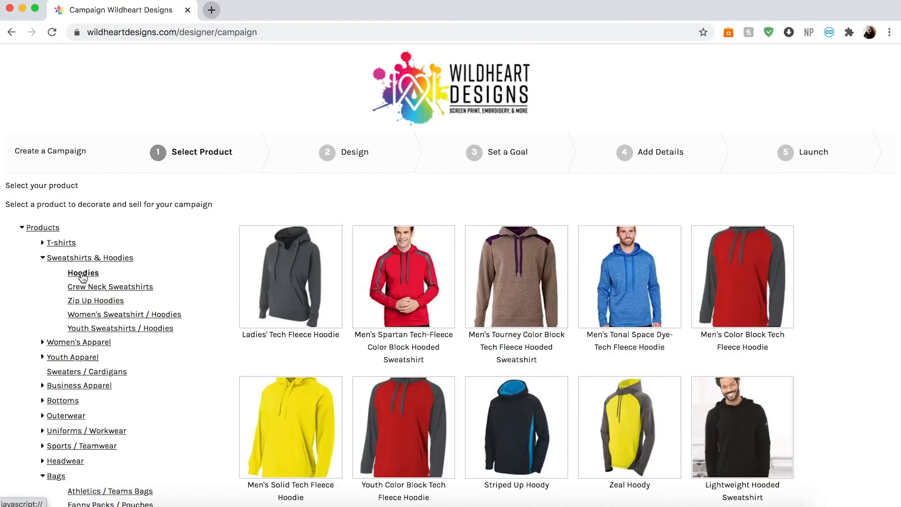
Step: Choose the Adult Heavy Cotton 5.3 oz. T-Shirt from the short sleeve T-shirts and proceed to the Design stage
left_click(61, 242)
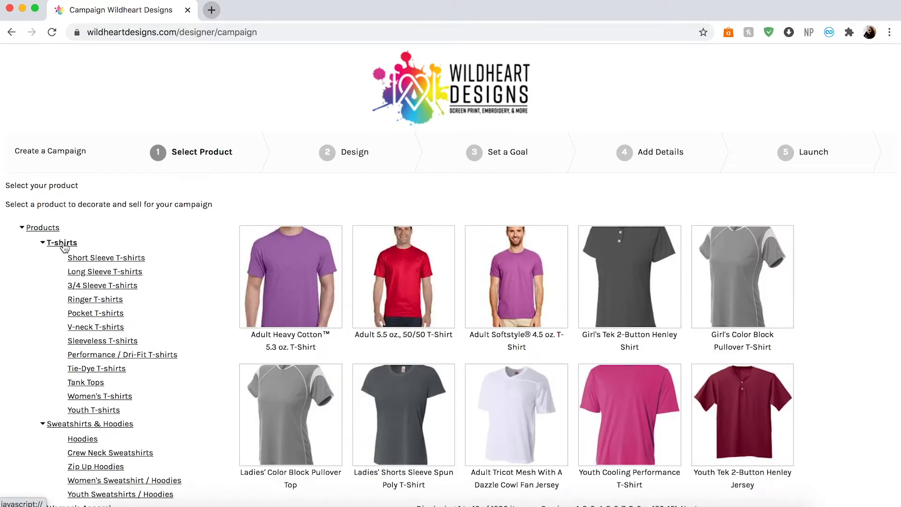
left_click(88, 272)
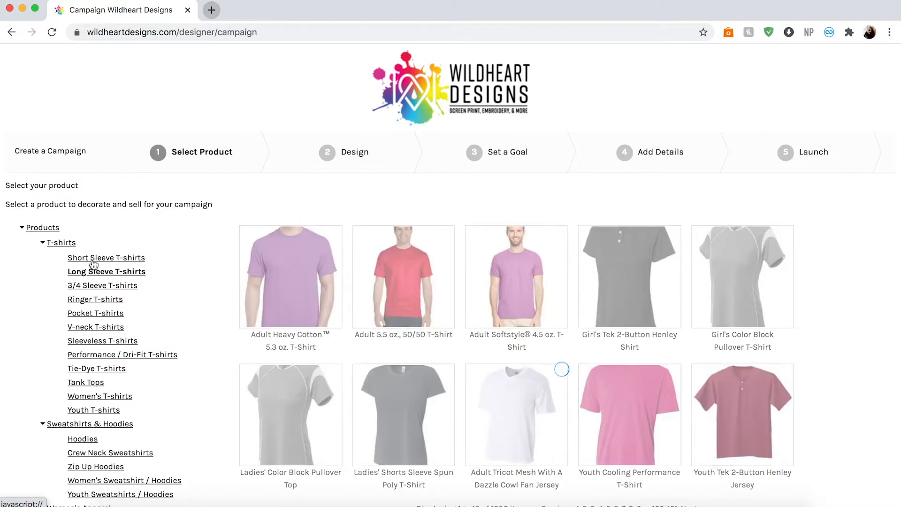
left_click(93, 259)
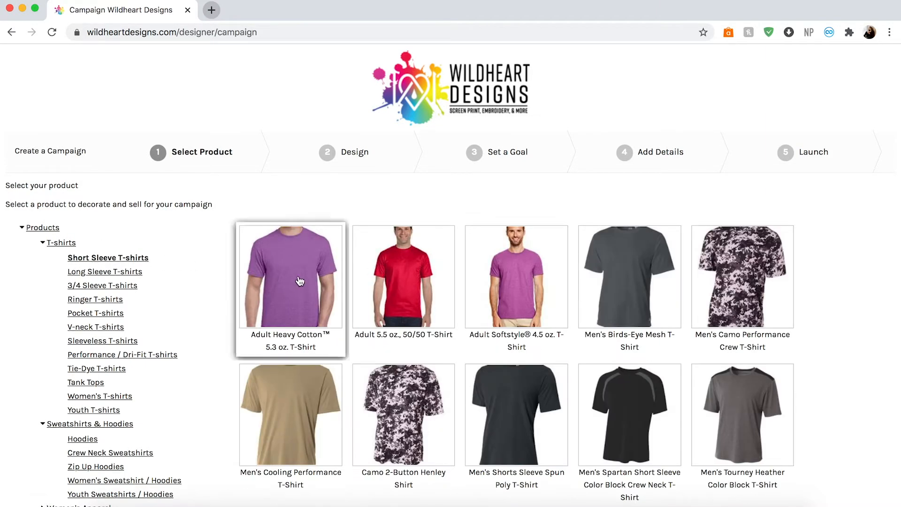
left_click(355, 161)
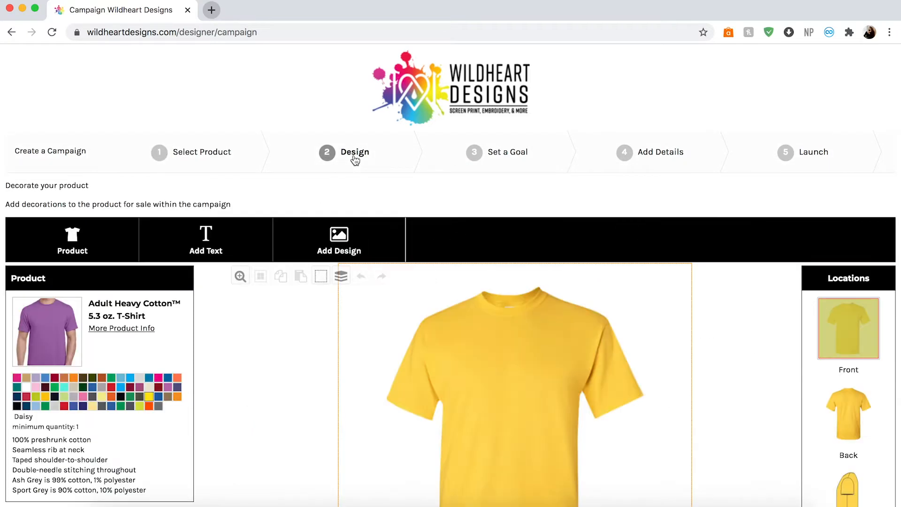
Step: Set the T-shirt's colour to Maroon
scroll(328, 285, "down", 3)
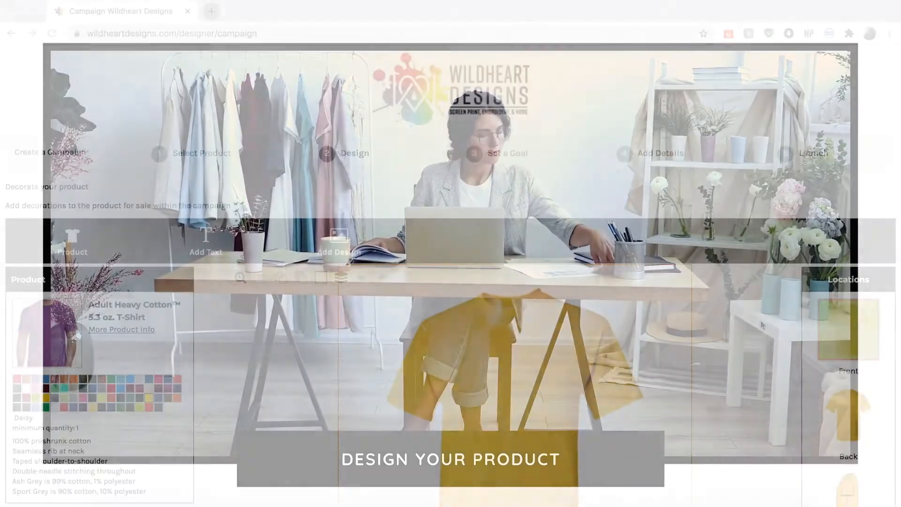
scroll(761, 322, "down", 4)
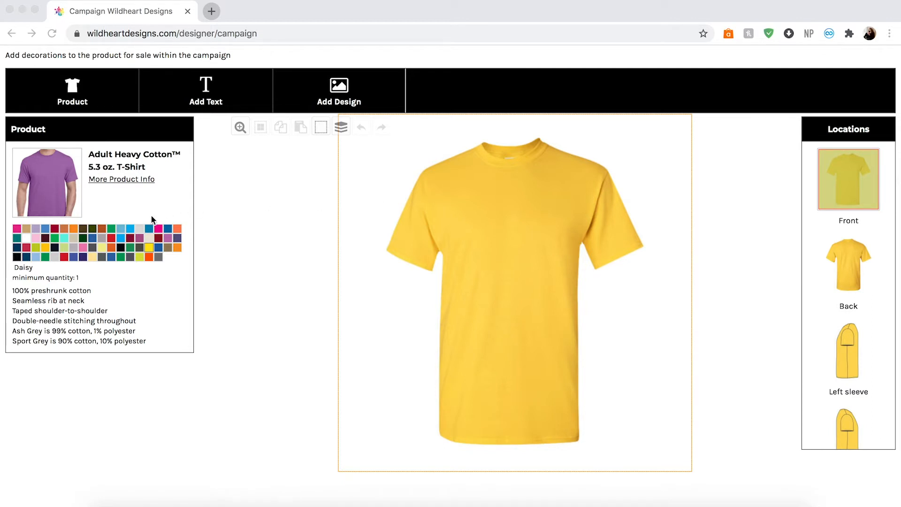
left_click(132, 241)
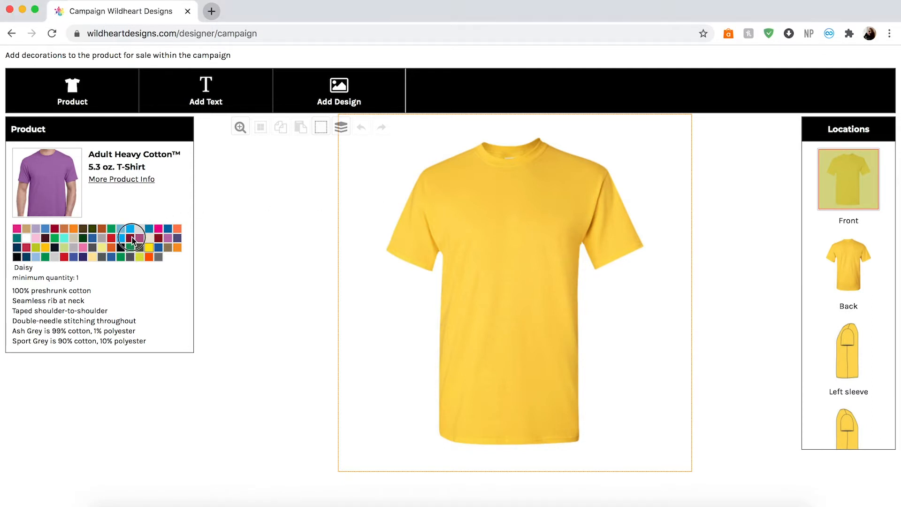
left_click(132, 240)
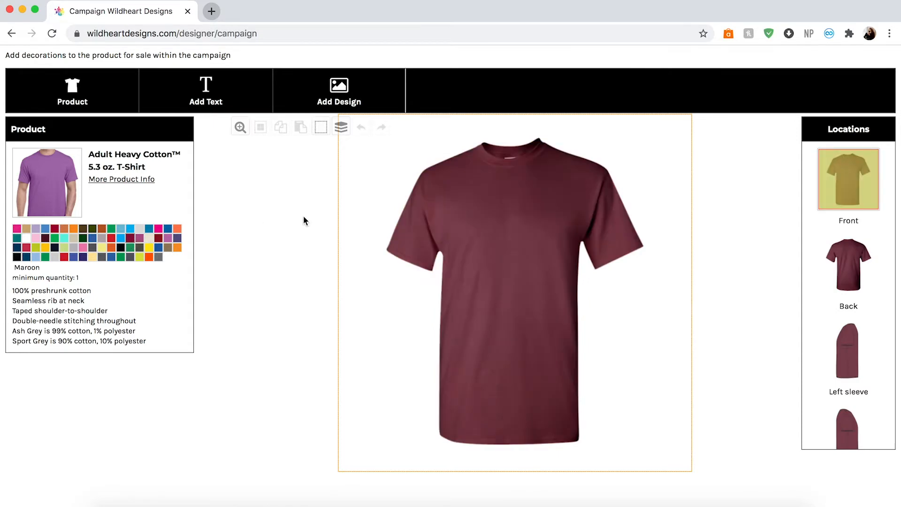
Step: Look through the shirt's back and left sleeve decoration locations, returning to the front
scroll(303, 216, "up", 2)
left_click(833, 307)
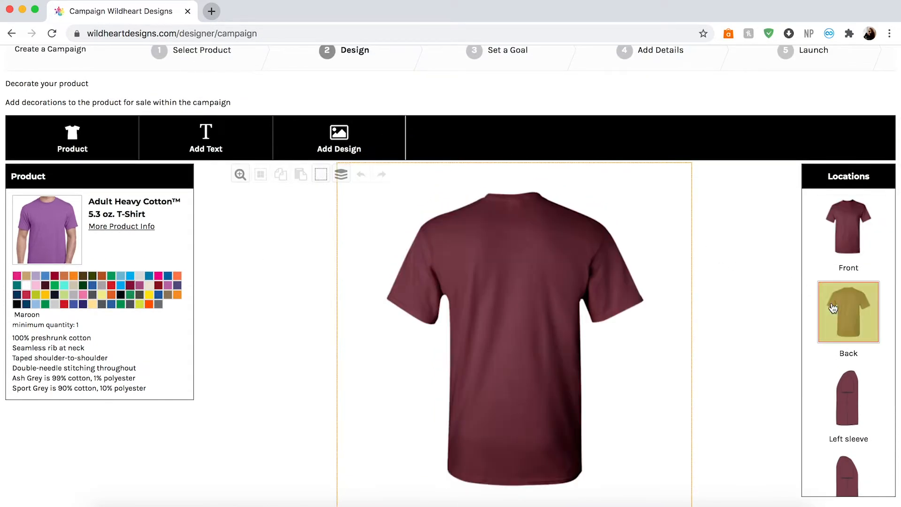
left_click(849, 390)
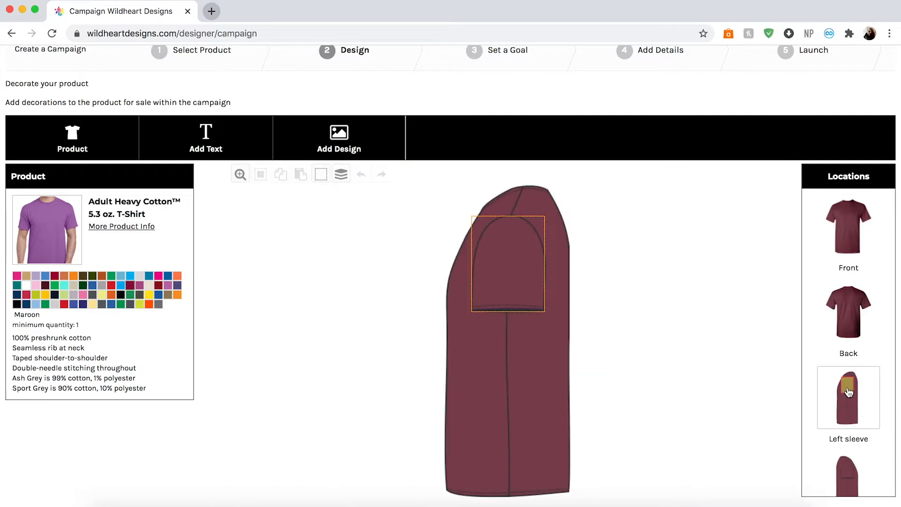
left_click(846, 253)
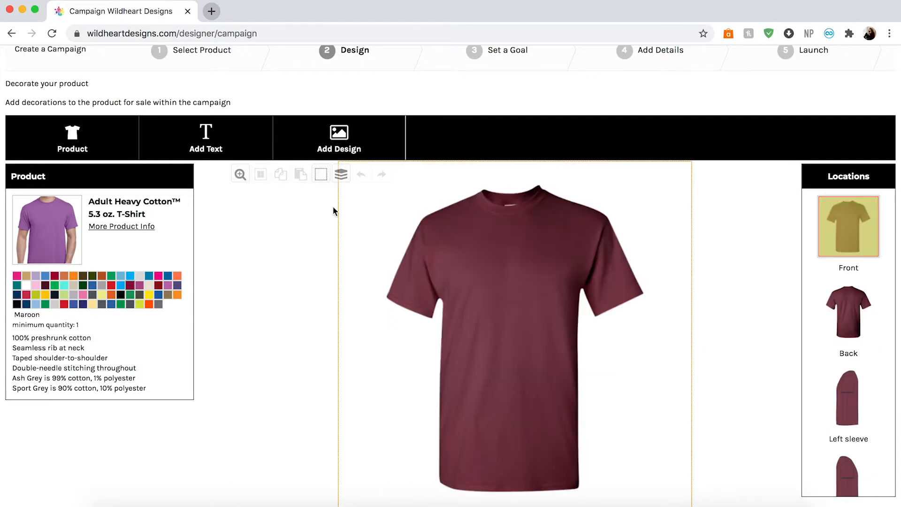
Step: Add the stock Los Altos Academy soccer design as CMYK printing, enlarged to about 42.73 x 43.39 in on the front chest
left_click(335, 150)
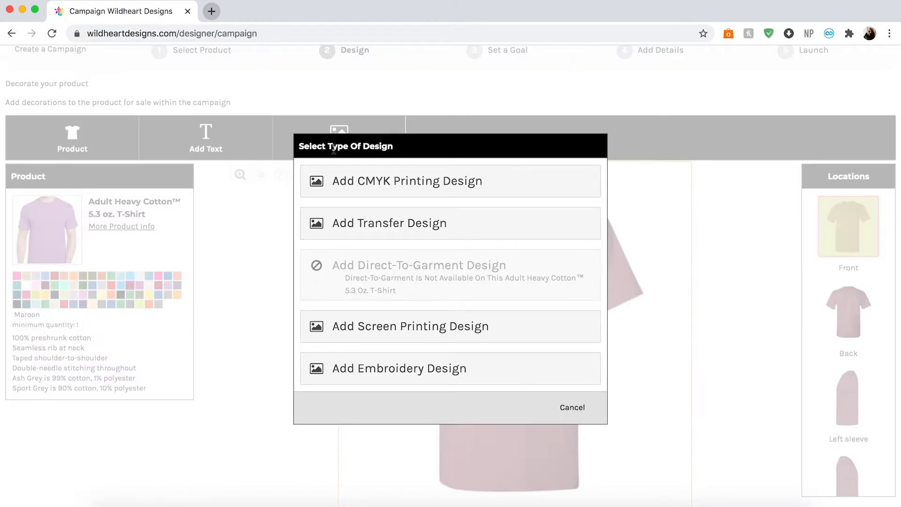
left_click(334, 182)
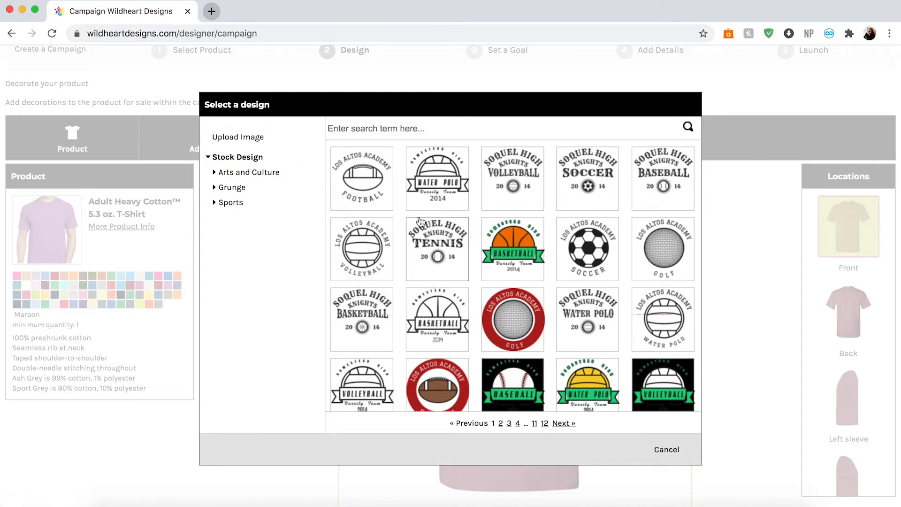
left_click(576, 276)
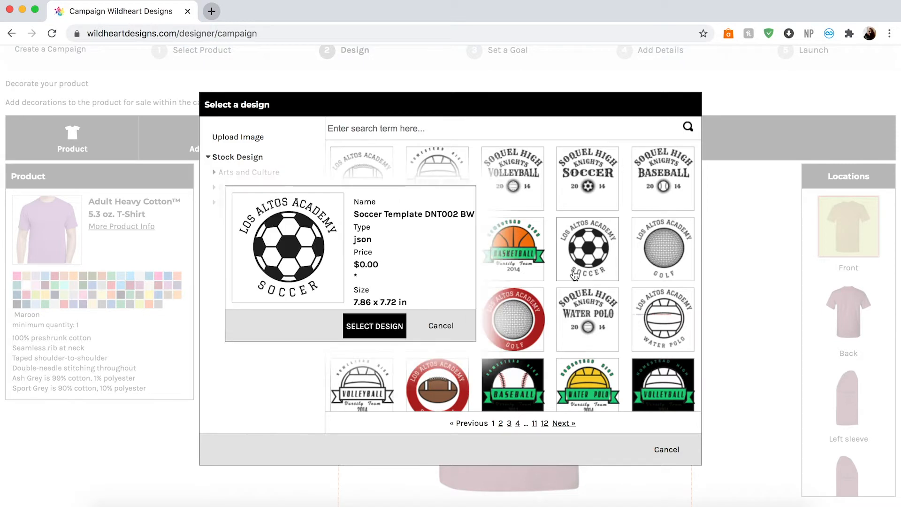
left_click(390, 328)
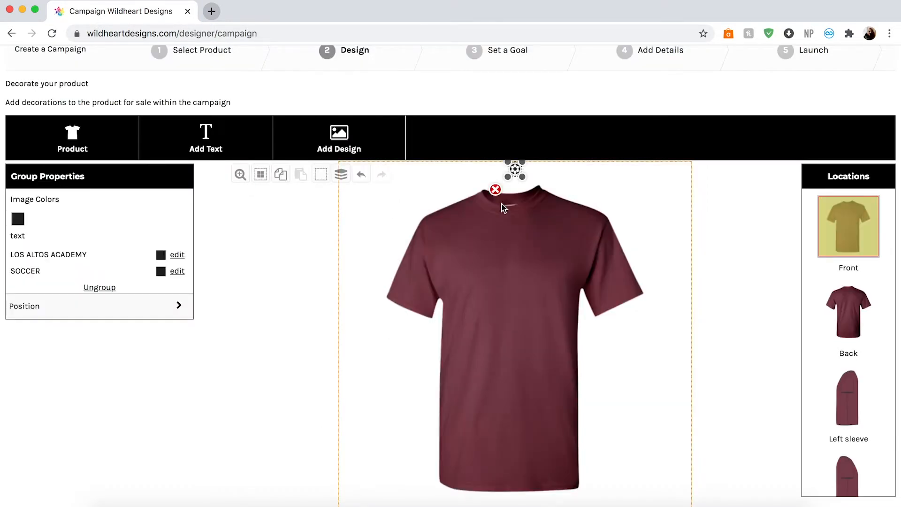
left_click_drag(522, 176, 596, 252)
left_click_drag(578, 221, 531, 289)
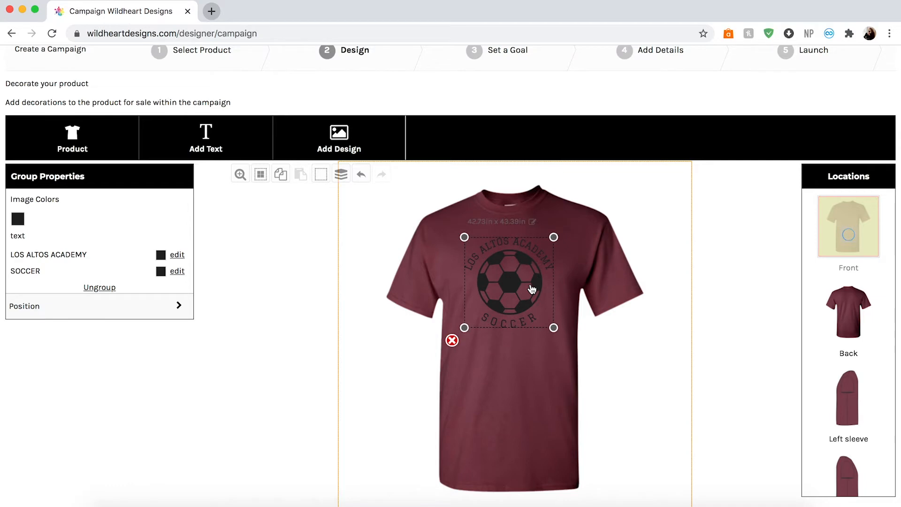
Step: Recolour the soccer design's image and both of its text lines white
left_click(160, 255)
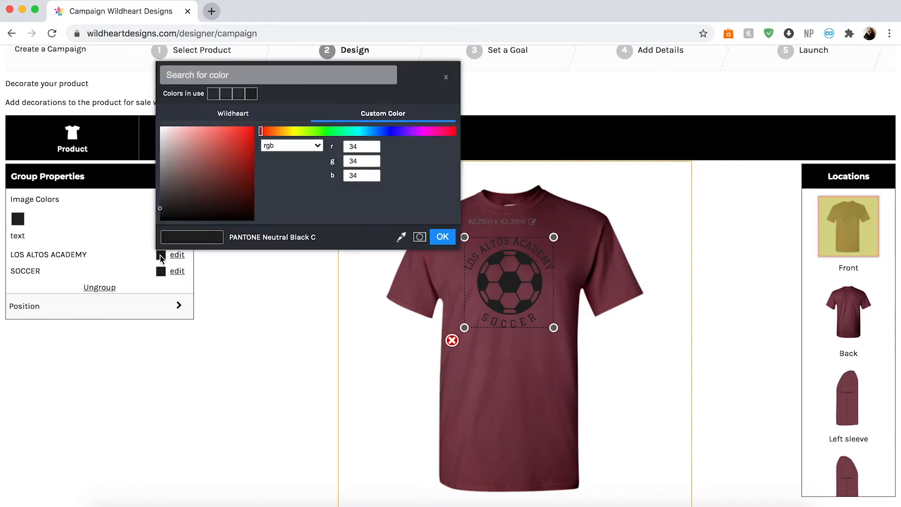
left_click_drag(185, 147, 143, 111)
left_click(443, 236)
left_click(18, 219)
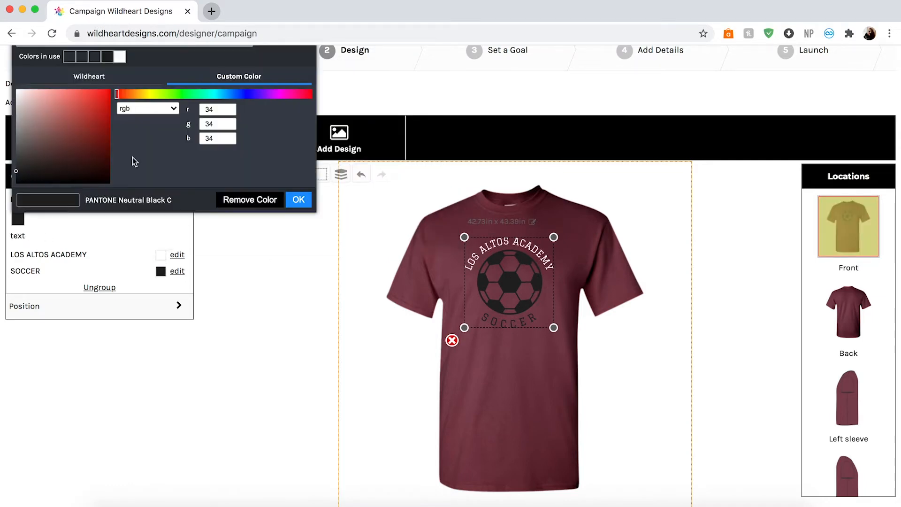
left_click(120, 57)
left_click(299, 200)
left_click(160, 271)
left_click(266, 116)
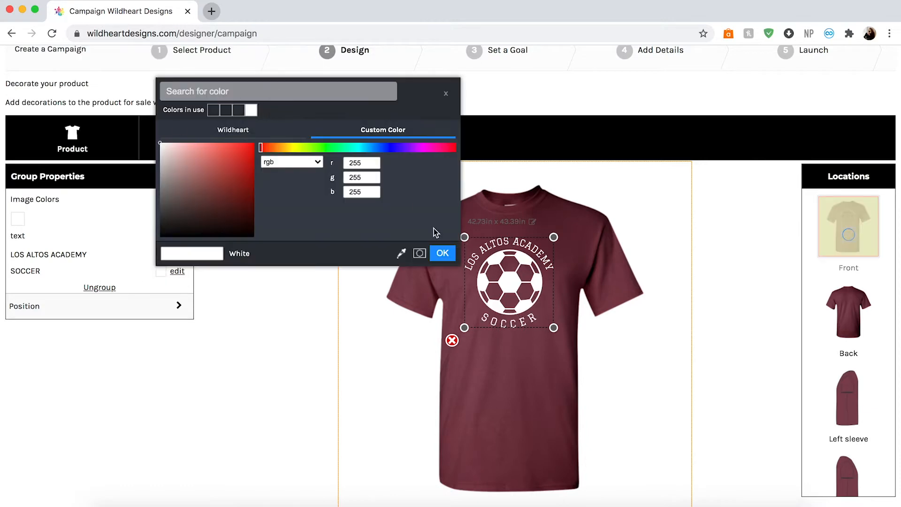
left_click(438, 252)
Step: Replace the soccer design's upper text line with WILDHEART DESIGNS
left_click(177, 255)
left_click_drag(135, 203, 29, 202)
type("WI")
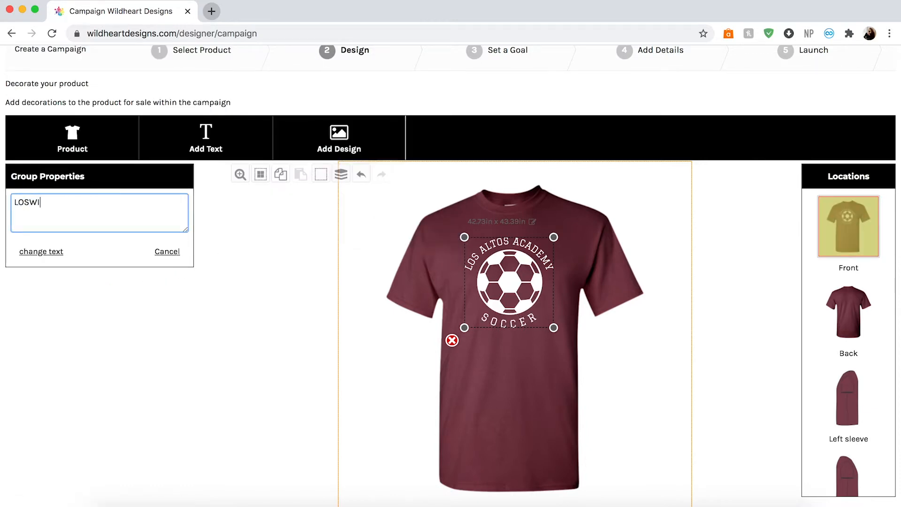
type("LDHEART DESIGNS")
left_click(40, 252)
Step: Shrink the soccer design slightly by three size increments using its position settings, leaving it deselected
left_click(177, 305)
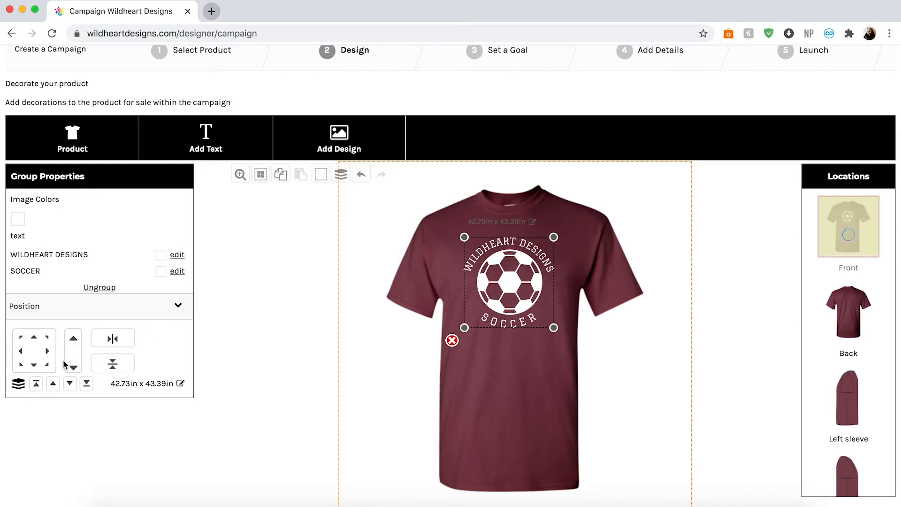
left_click(73, 367)
left_click(73, 367)
left_click(73, 367)
left_click(632, 239)
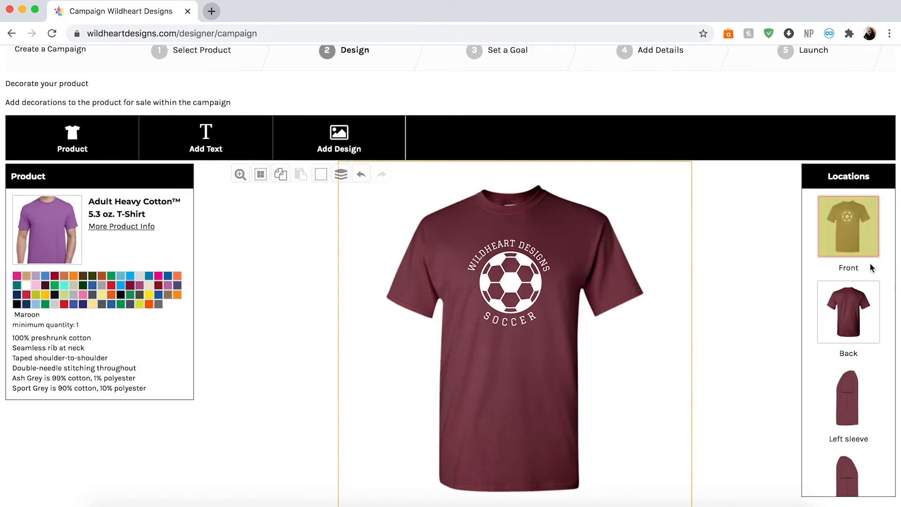
Step: Add the player's surname as CMYK printing text on the back of the shirt
left_click(853, 336)
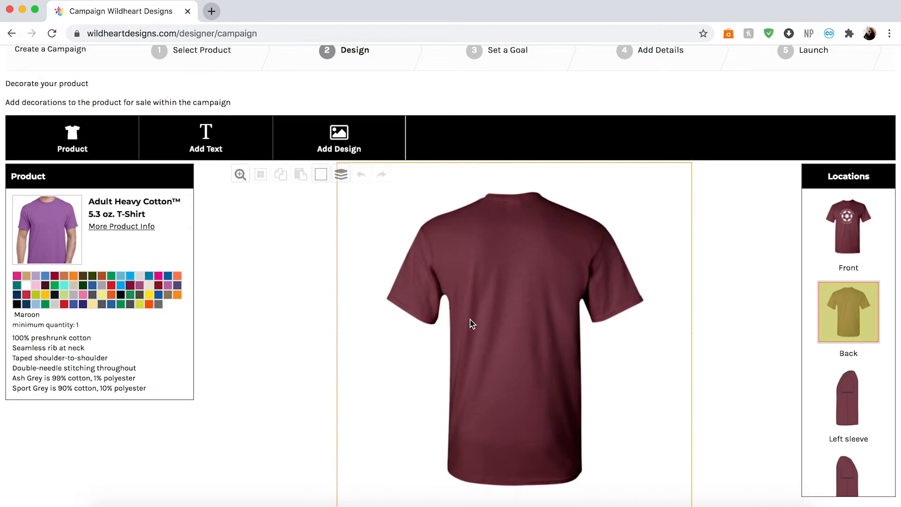
left_click(211, 140)
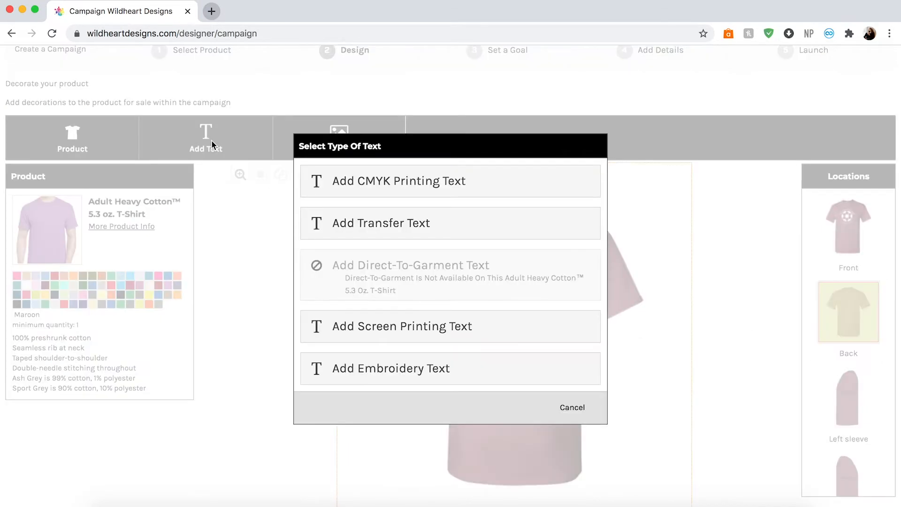
left_click(375, 186)
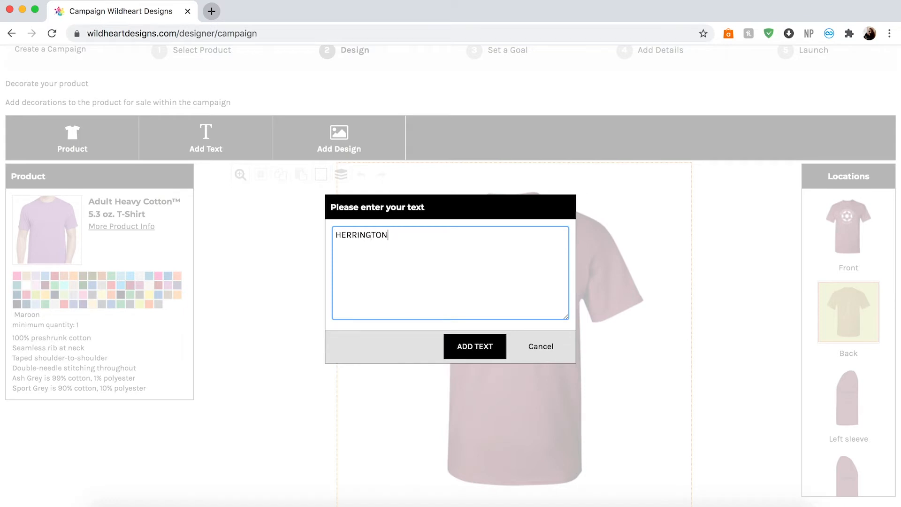
left_click(457, 346)
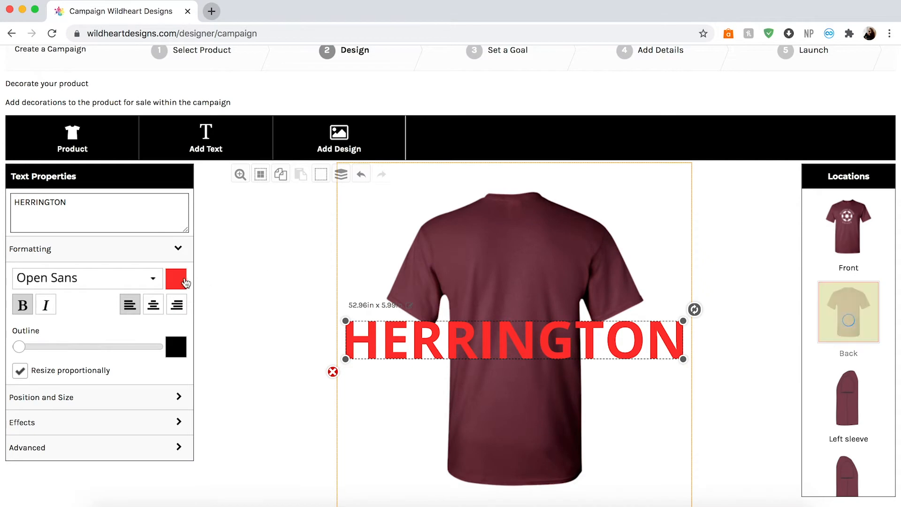
Step: Change the colour of the back name text to white
left_click(176, 282)
left_click(261, 114)
left_click(452, 255)
Step: Set the back name's font to Advent Pro and place the text, reduced in size, across the upper back
left_click(127, 277)
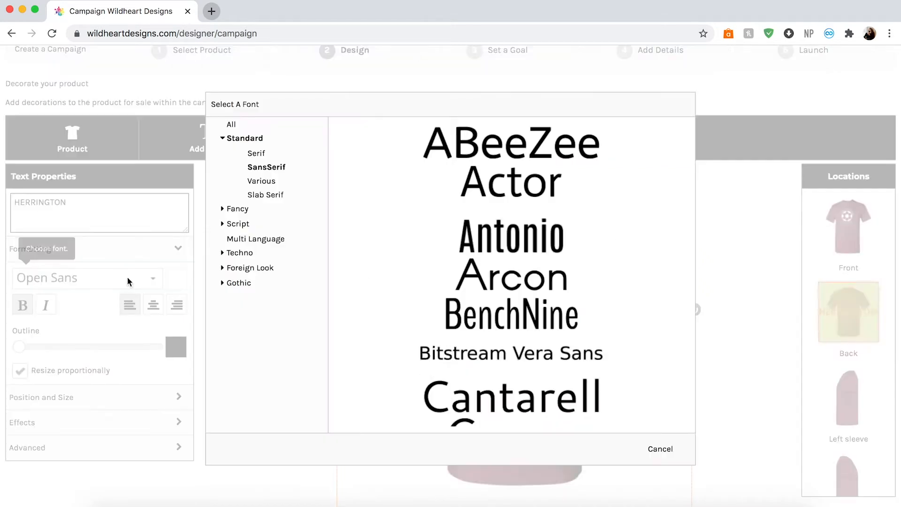
left_click(502, 225)
left_click_drag(548, 337, 539, 245)
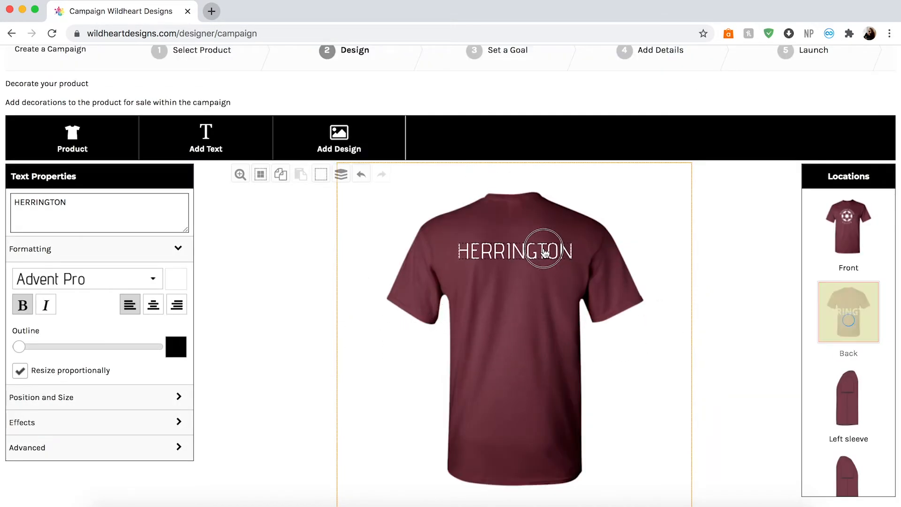
left_click(466, 280)
Step: Add the number 12 as CMYK printing text on the back of the shirt
left_click(230, 151)
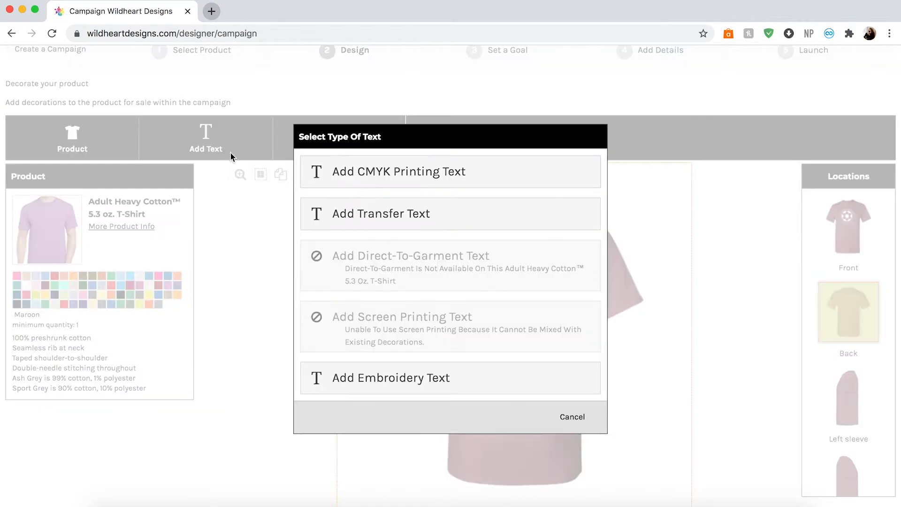
left_click(349, 178)
type("12")
left_click(460, 347)
Step: Change the back number's colour to white and shrink it to fit centred beneath the name
left_click(178, 279)
left_click(173, 135)
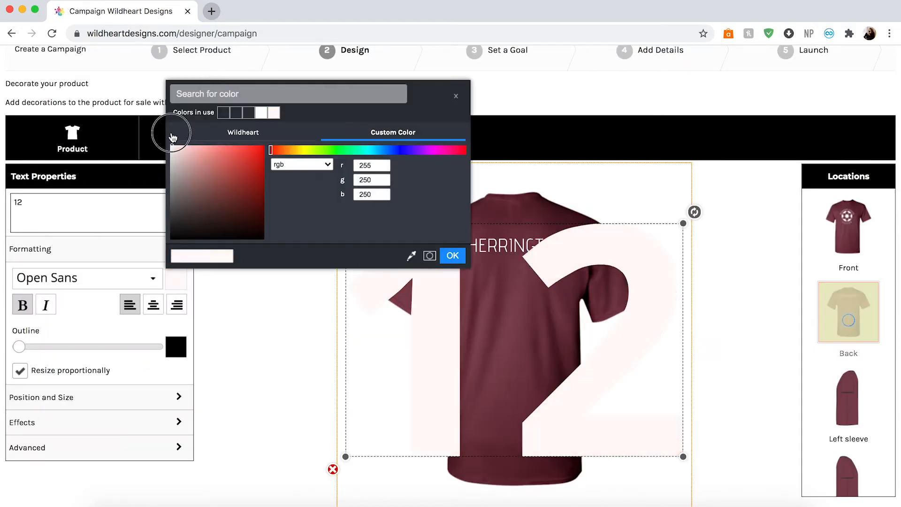
left_click(453, 256)
left_click(177, 284)
left_click(262, 113)
left_click(452, 255)
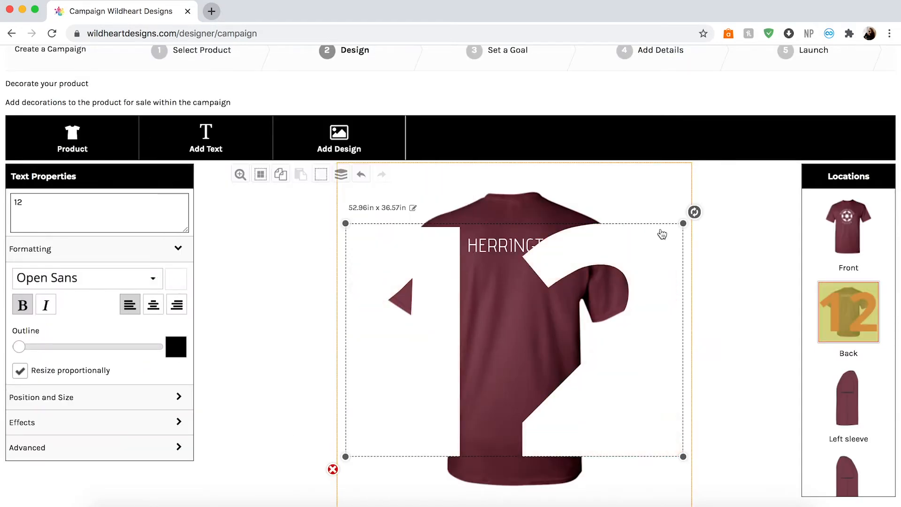
left_click_drag(683, 224, 521, 301)
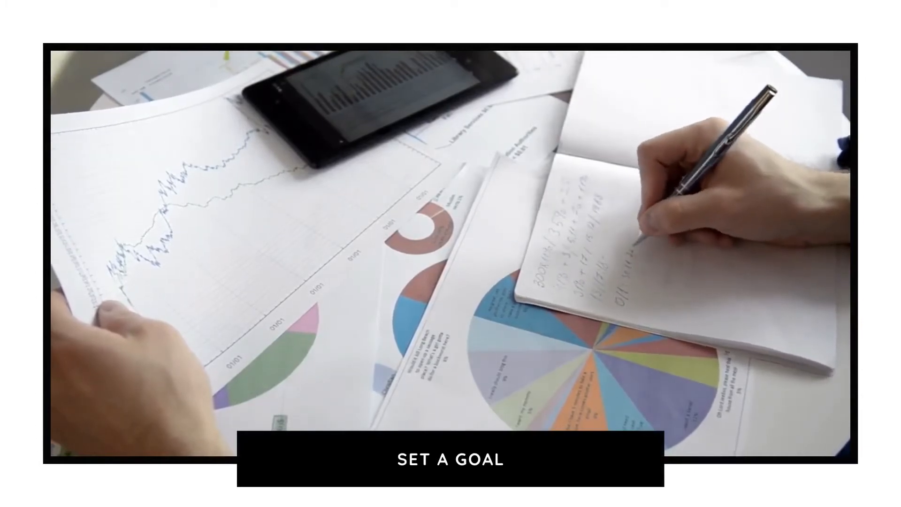
Step: Open the Set a Goal stage and switch the option to fulfill the campaign if the goal is not met off and on again
left_click(524, 116)
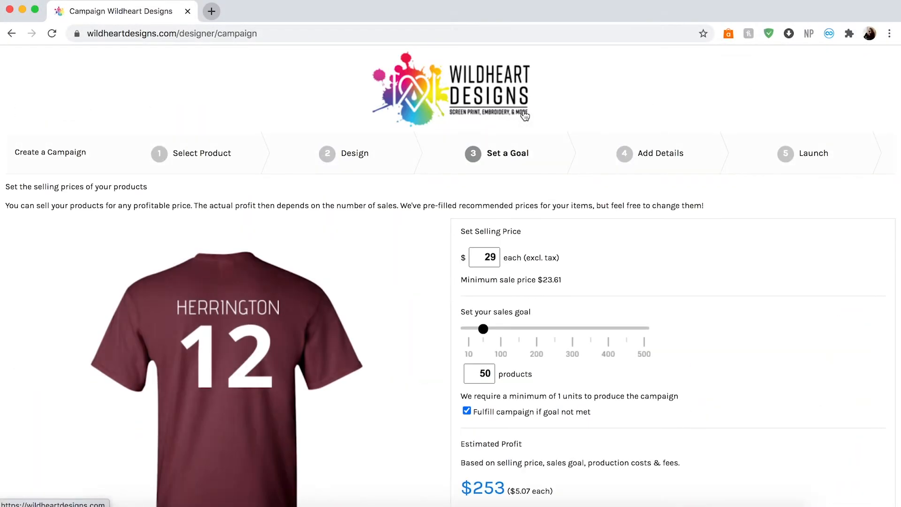
scroll(529, 257, "down", 3)
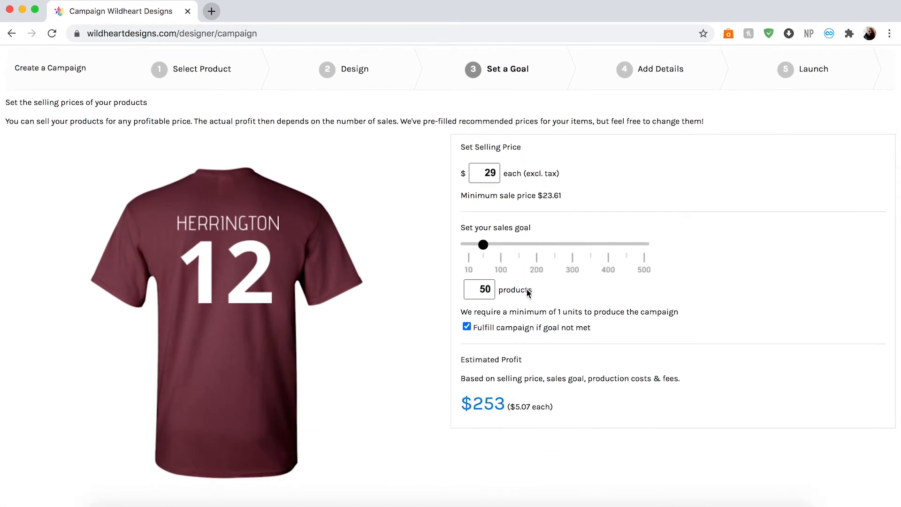
left_click(470, 327)
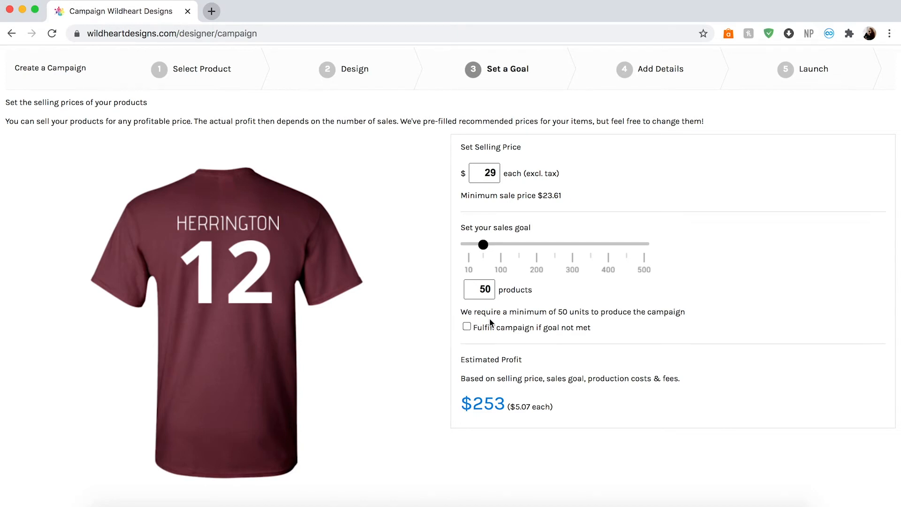
left_click(467, 327)
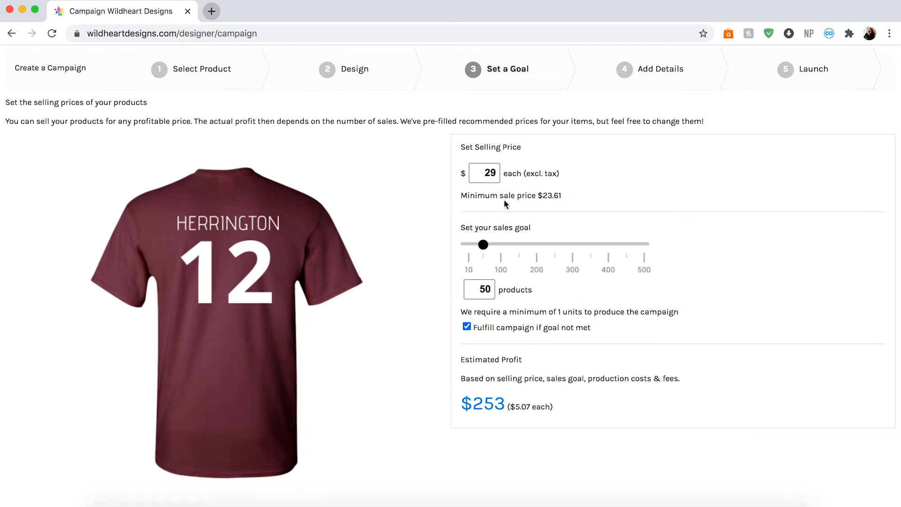
Step: Set the selling price to $30 each and the sales goal to 150 products
left_click_drag(498, 166, 485, 168)
left_click(563, 216)
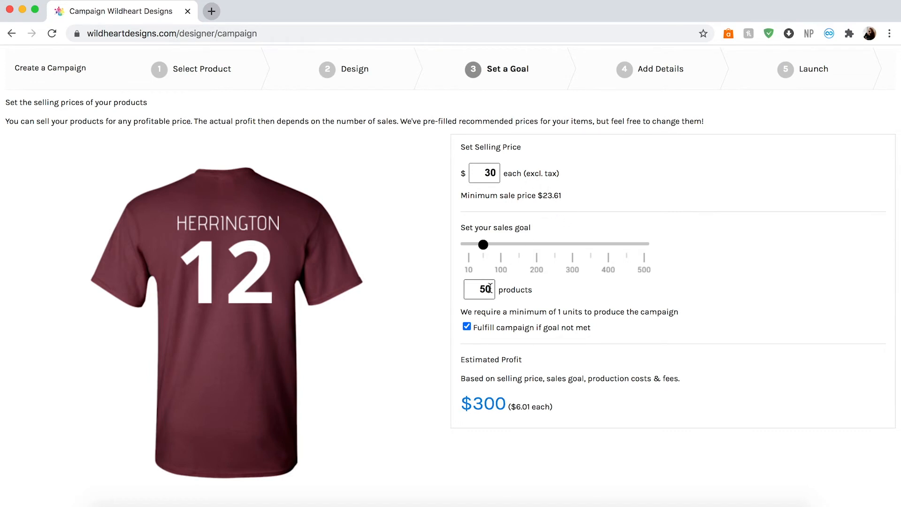
left_click_drag(490, 288, 478, 291)
type("150")
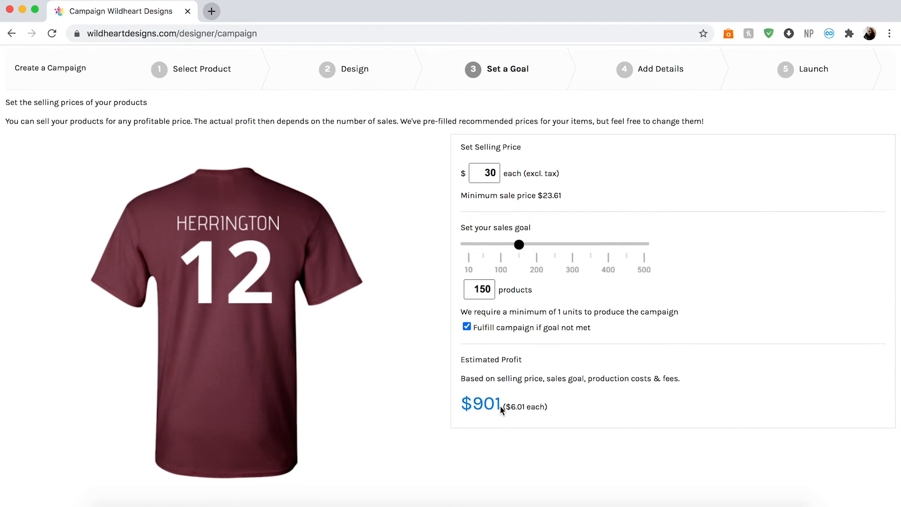
Step: Proceed to the Add Details stage and title the campaign WILDHEART
scroll(557, 355, "up", 2)
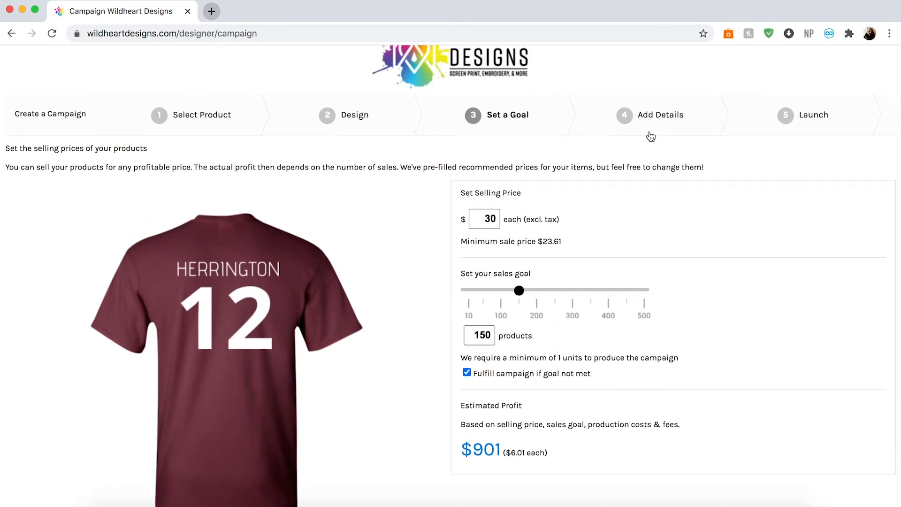
left_click(656, 124)
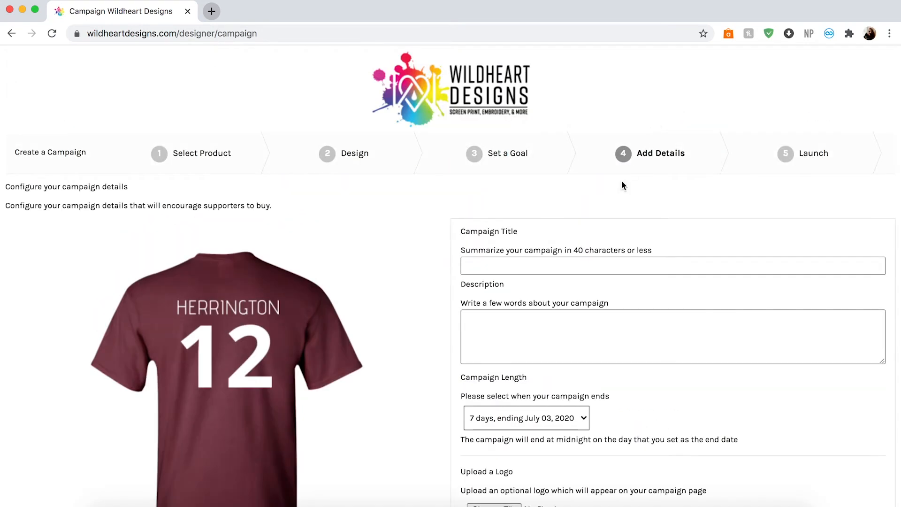
scroll(565, 294, "down", 3)
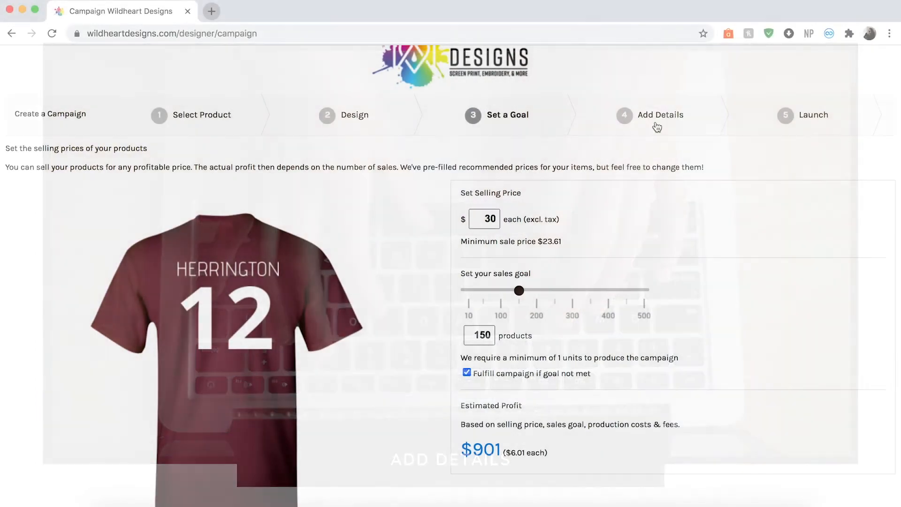
left_click(657, 126)
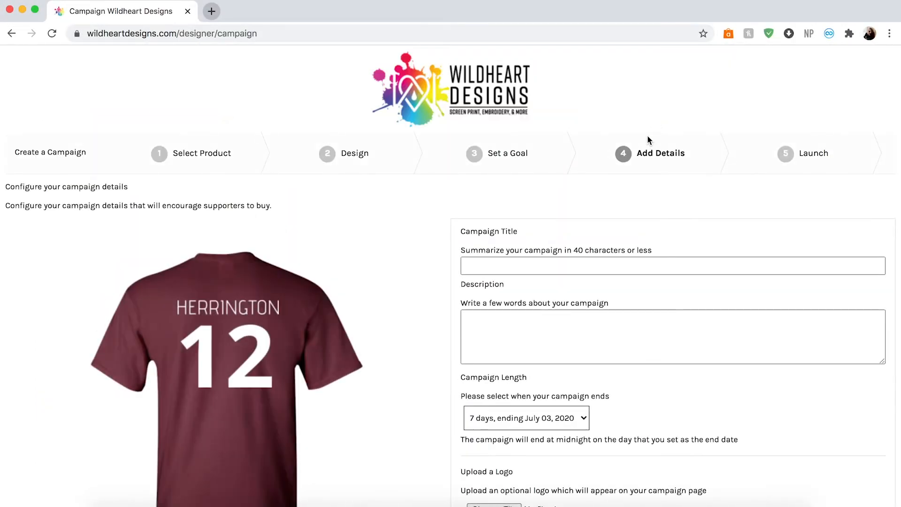
scroll(566, 298, "down", 3)
left_click(578, 188)
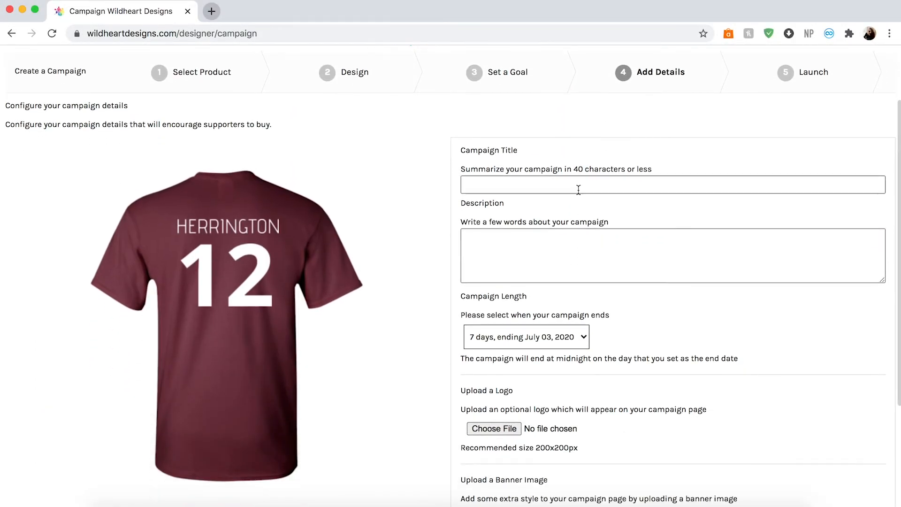
type("WILDHEAR")
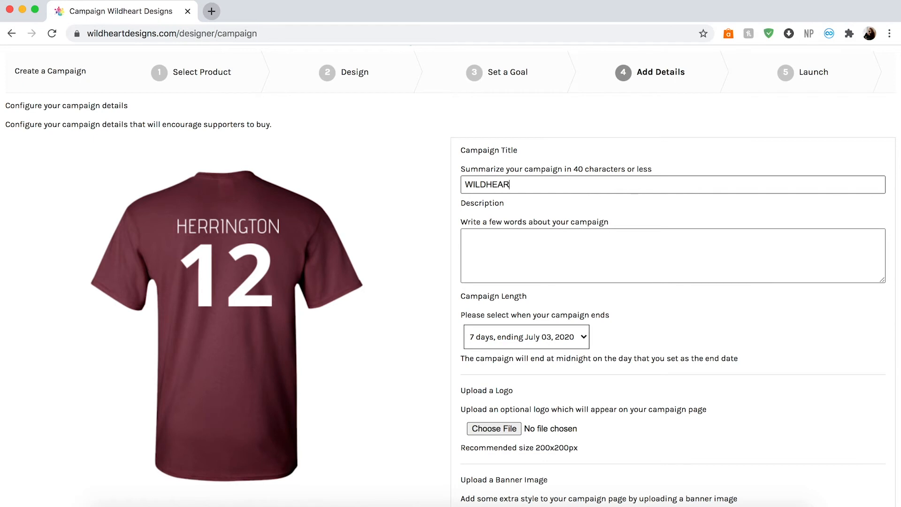
type("T")
Step: Enter SUPPORT US as the campaign description and set the campaign length to 21 days, ending July 17, 2020
left_click(572, 242)
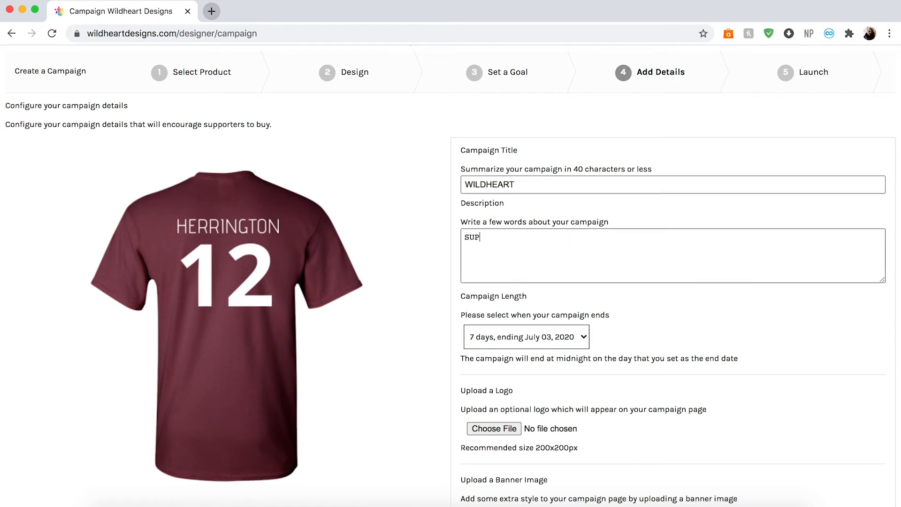
left_click(546, 335)
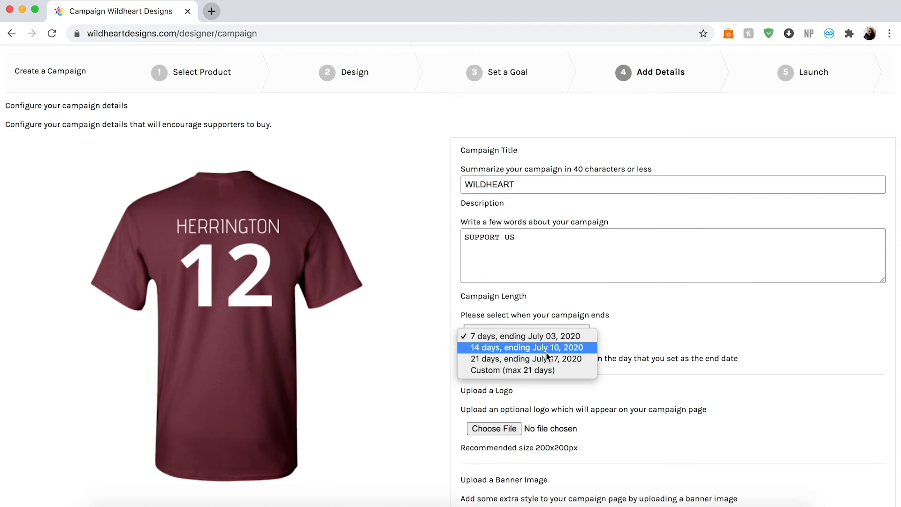
left_click(546, 359)
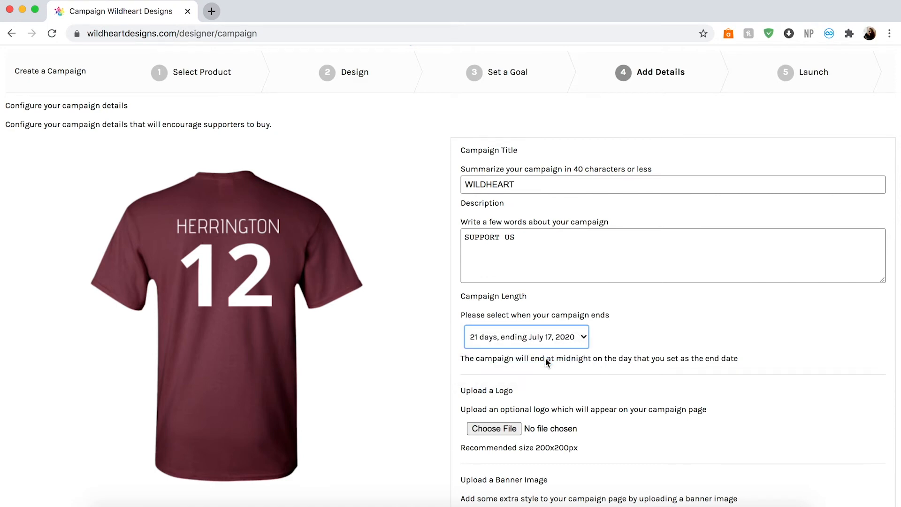
Step: Proceed to the Launch stage and enter WILDHEART as the account username
scroll(545, 402, "down", 2)
scroll(545, 403, "down", 1)
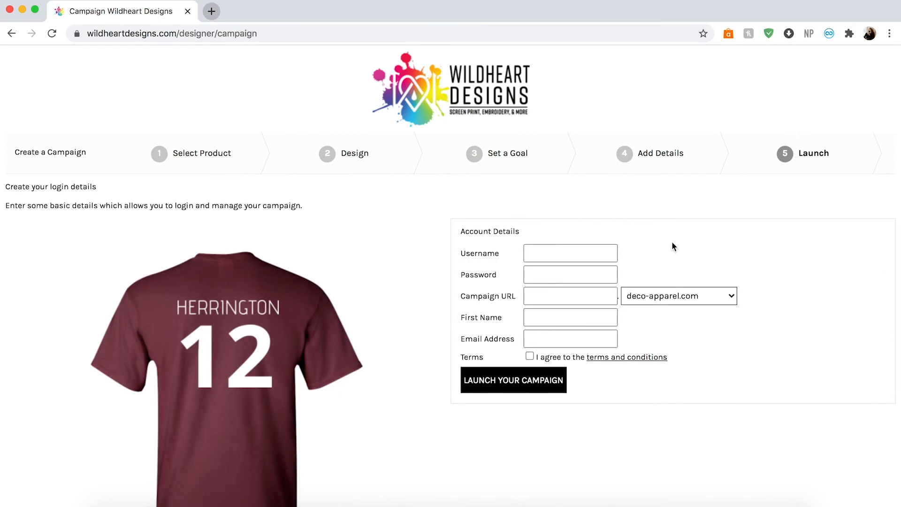
scroll(673, 247, "down", 3)
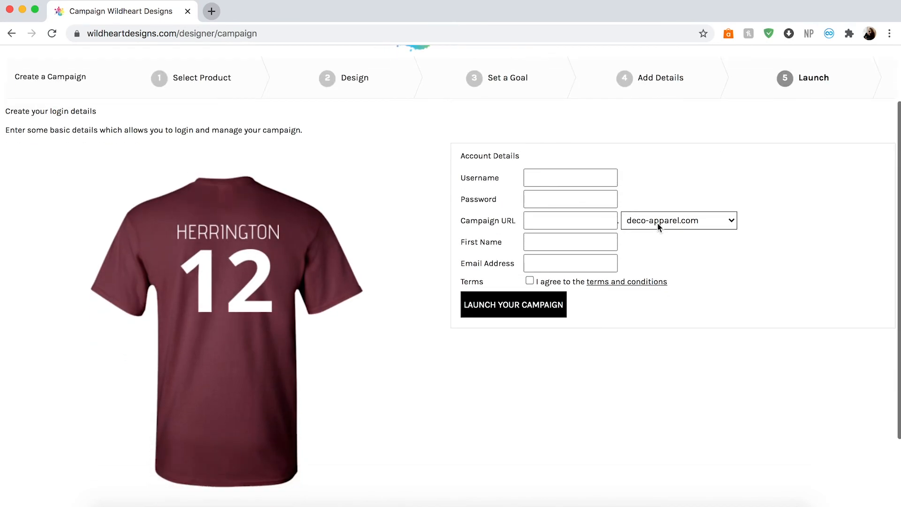
left_click(607, 174)
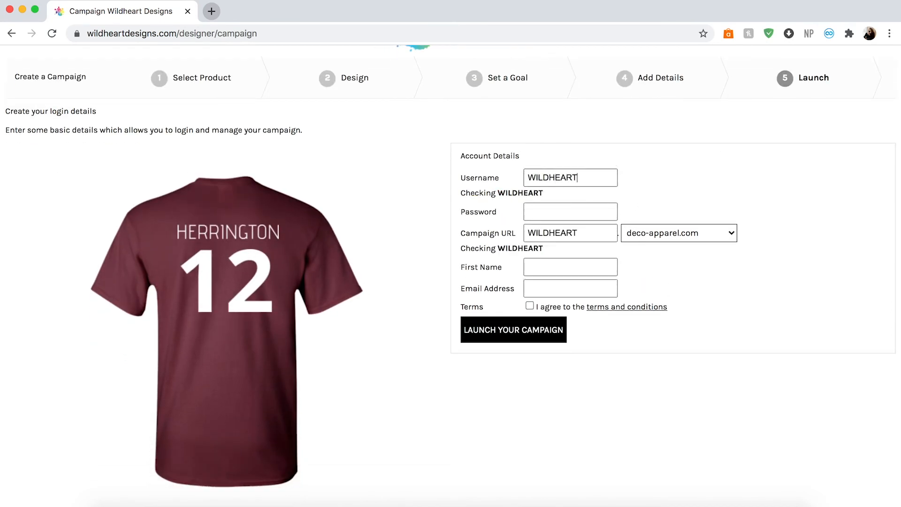